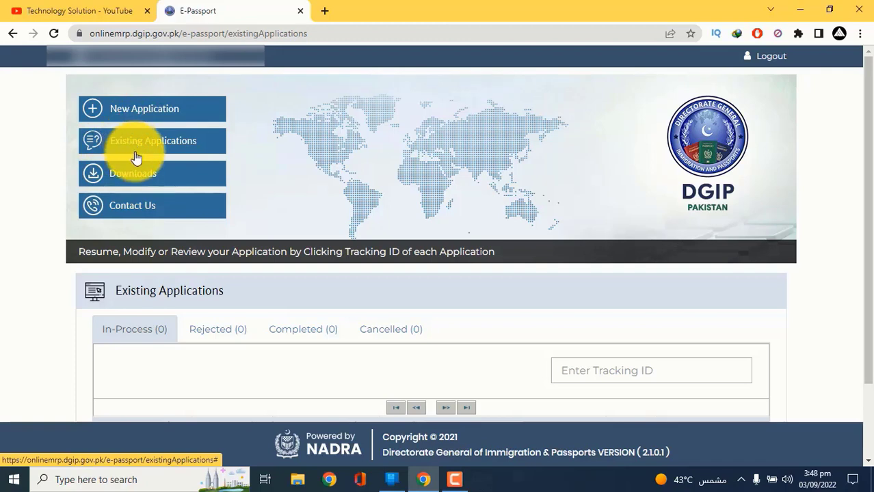
# - Start a new passport application from the existing applications page
pyautogui.scroll(-2, 136, 157)
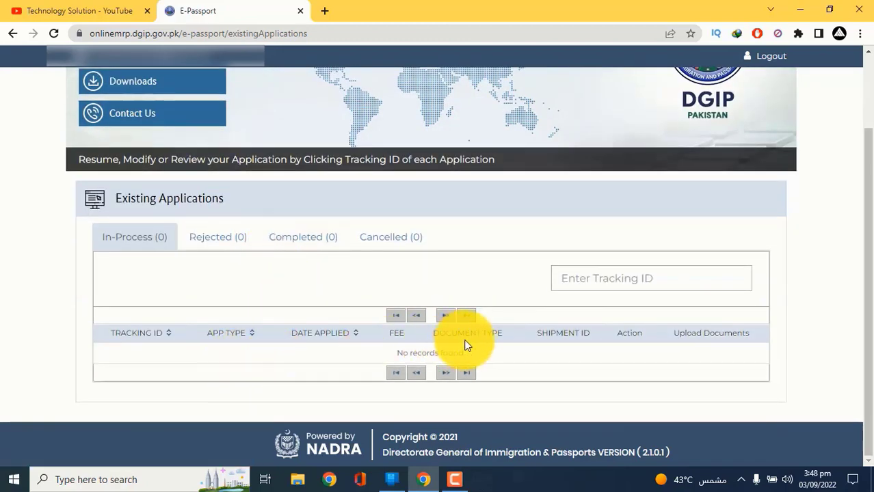
pyautogui.scroll(2, 464, 346)
pyautogui.click(141, 110)
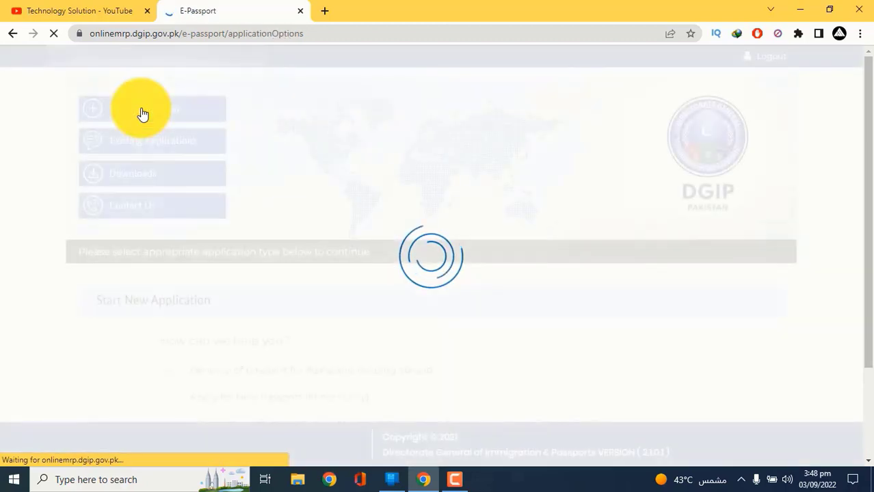
# - Choose "Renewal of passport for Pakistanis residing abroad" as the type of the new application
pyautogui.scroll(-2, 266, 225)
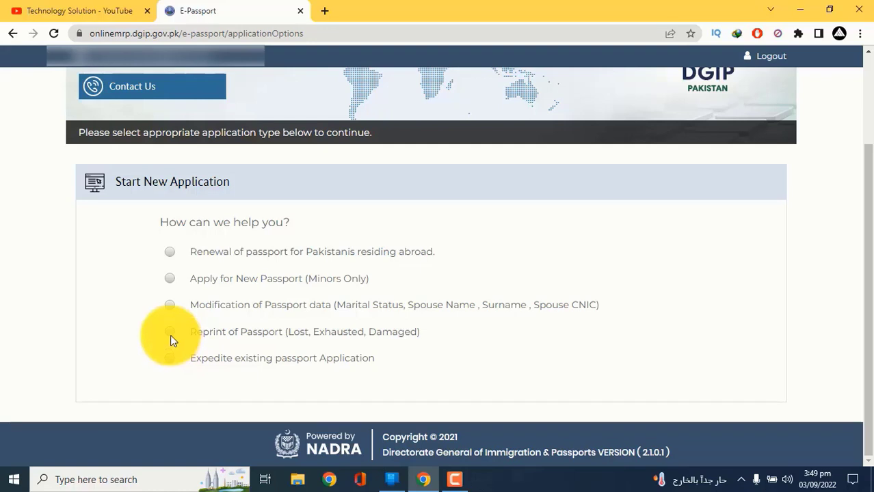
pyautogui.click(170, 358)
pyautogui.scroll(-1, 174, 315)
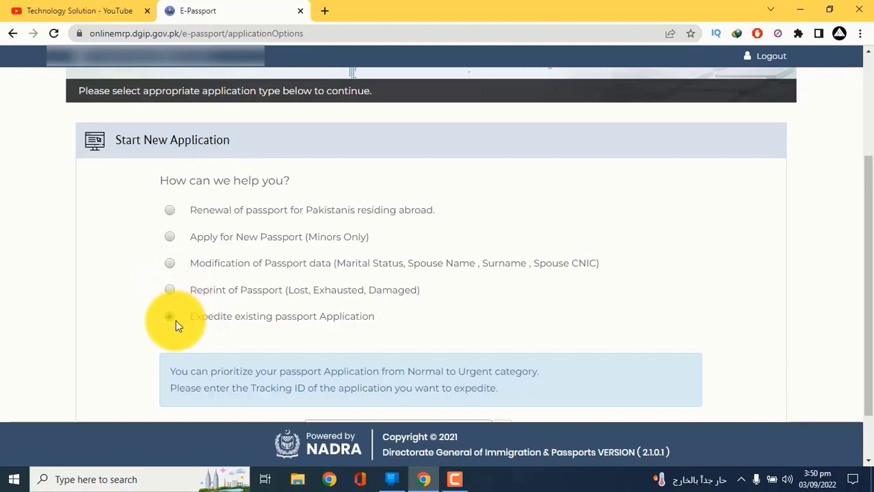
pyautogui.click(169, 213)
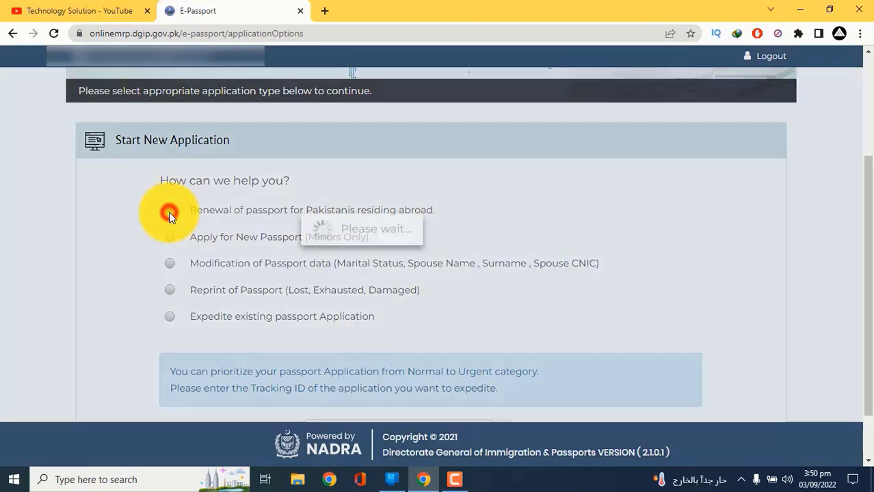
# - Answer Yes to the question about currently possessing the expired or 1 year validity passport
pyautogui.scroll(-2, 239, 218)
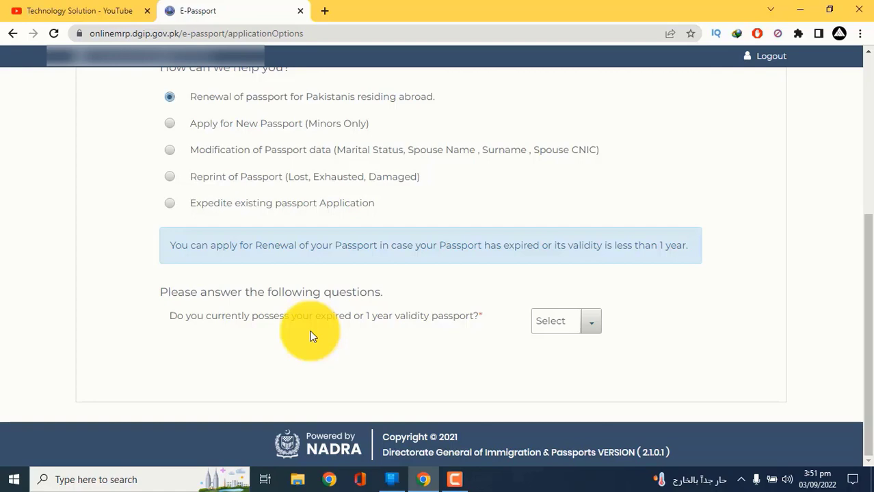
pyautogui.click(596, 324)
pyautogui.click(560, 369)
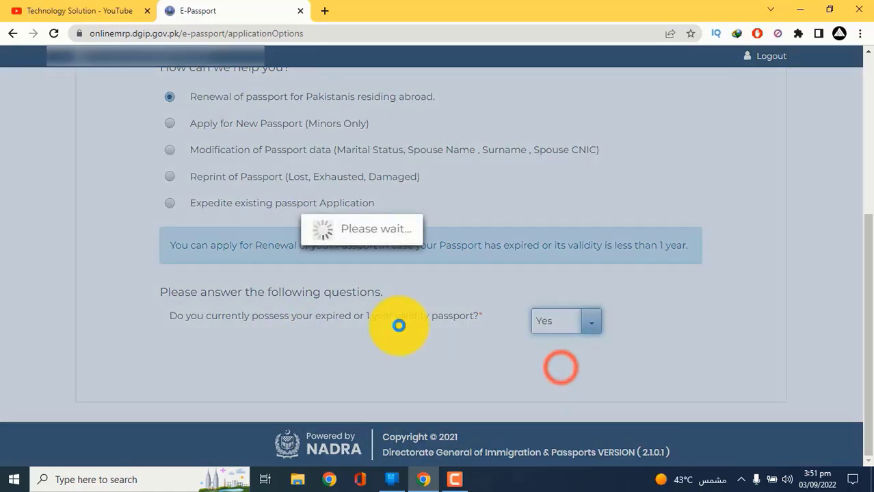
# - Answer No to needing passport information modified and No to applying for a minor's new passport
pyautogui.scroll(-1, 399, 326)
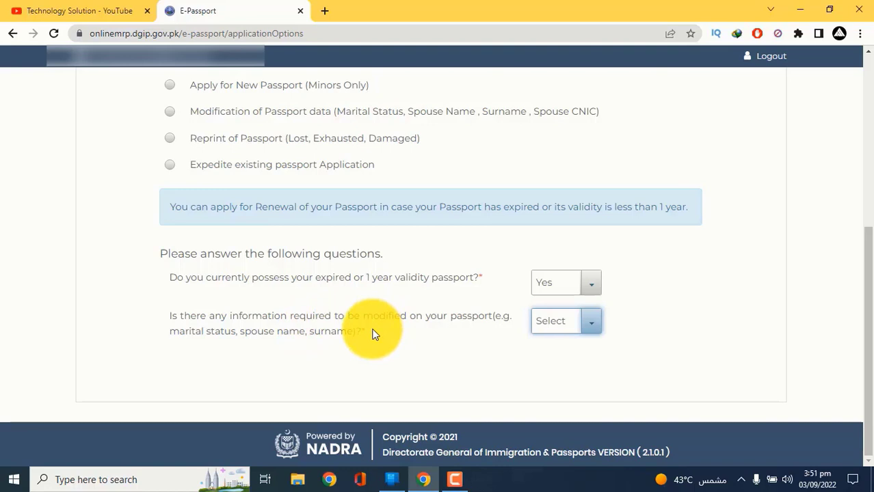
pyautogui.click(579, 333)
pyautogui.click(556, 380)
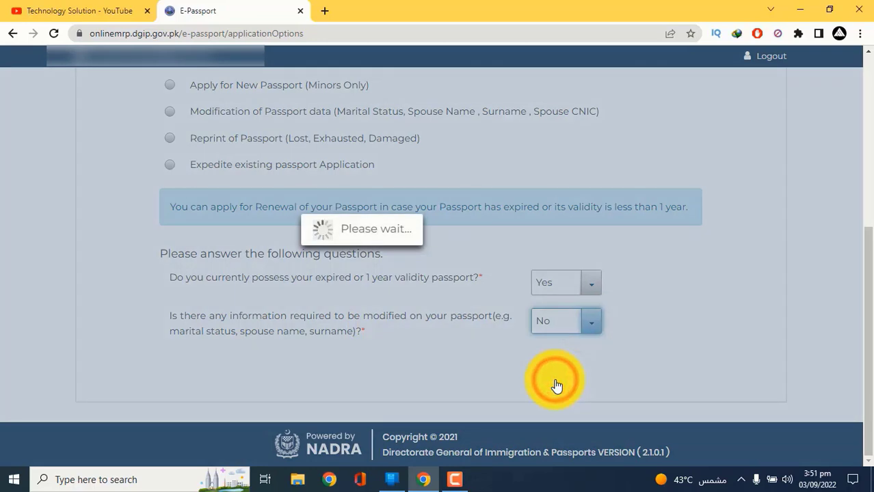
pyautogui.scroll(-1, 296, 335)
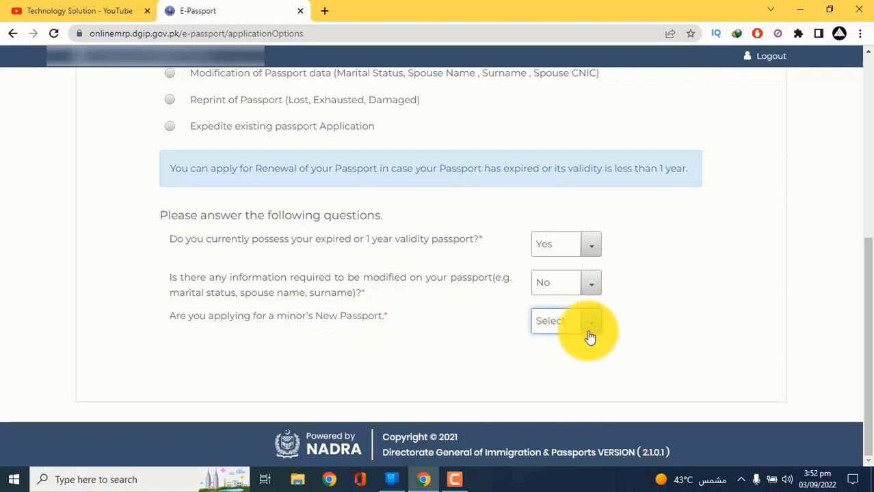
pyautogui.click(590, 322)
pyautogui.click(555, 386)
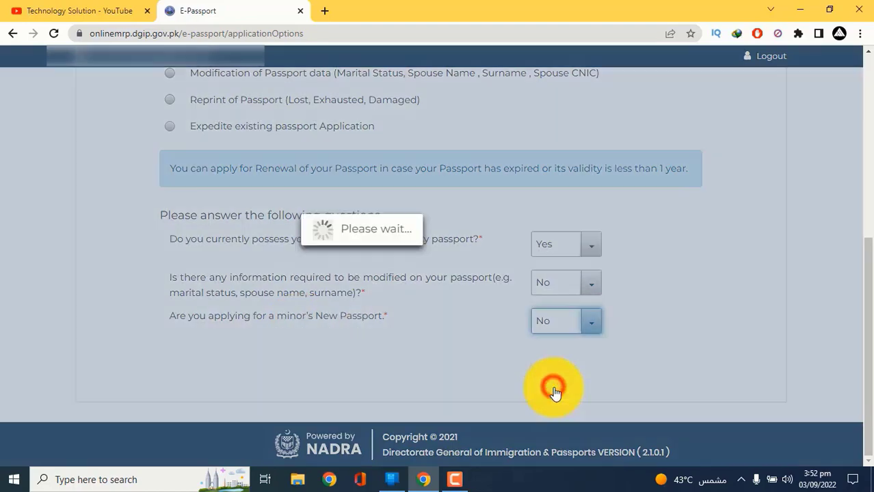
# - Answer No to having applied for asylum abroad and No to having a resident card with asylum status
pyautogui.scroll(-1, 265, 336)
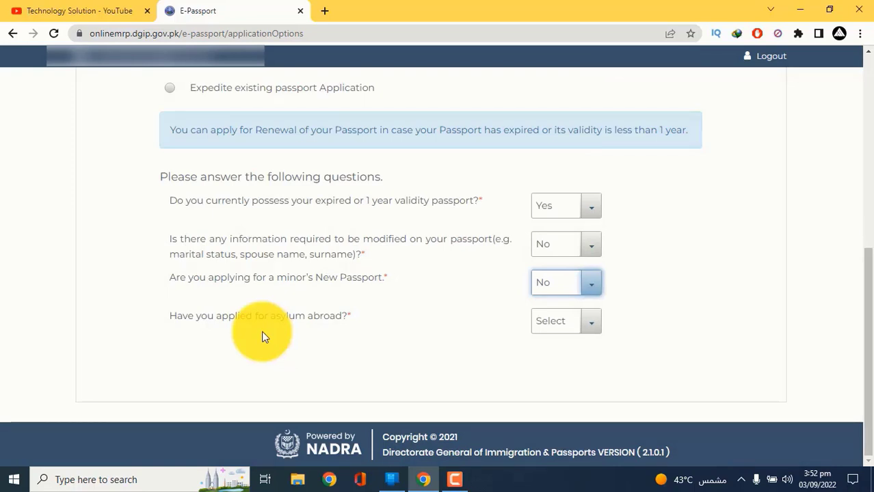
pyautogui.click(583, 323)
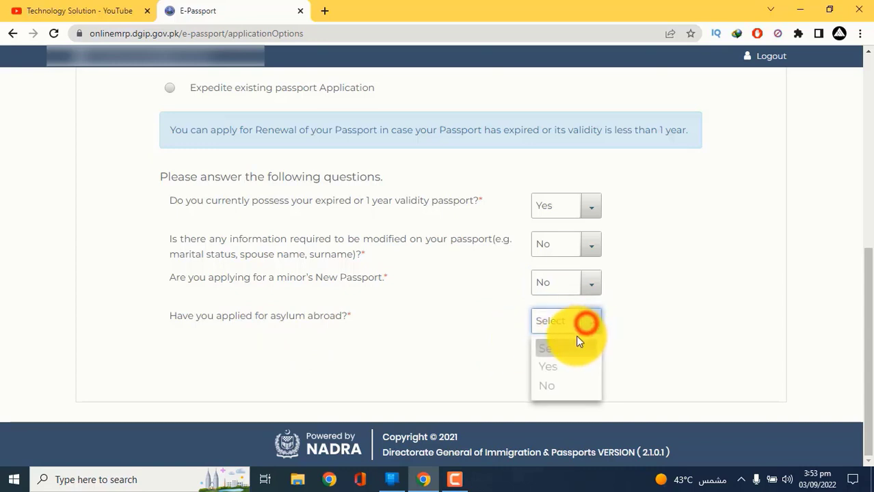
pyautogui.click(560, 386)
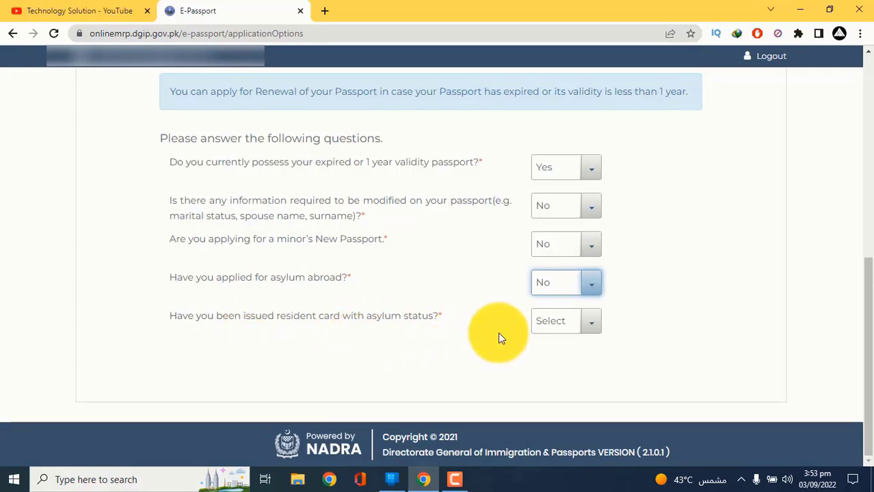
pyautogui.click(592, 322)
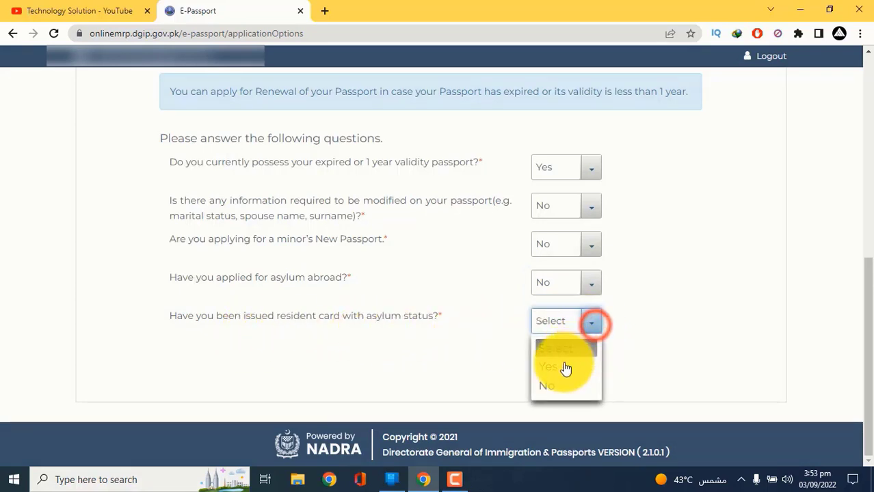
pyautogui.click(555, 387)
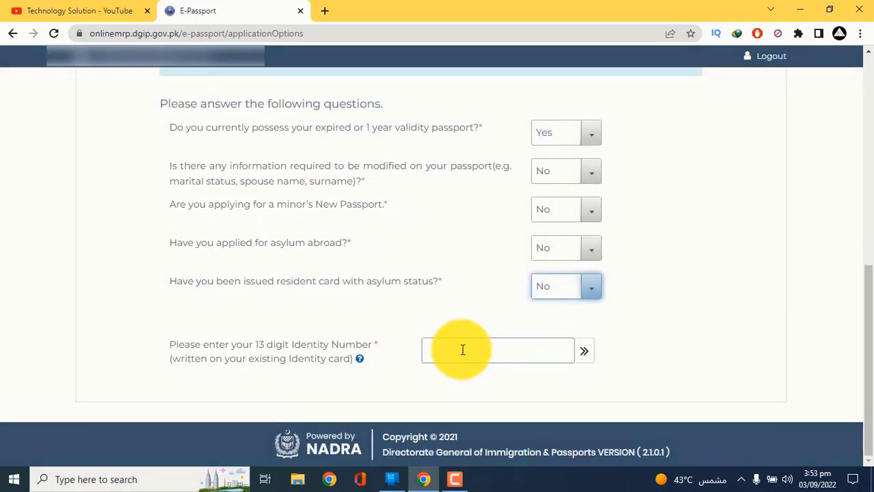
# - Paste the applicant's 13 digit identity number and verify it
pyautogui.click(462, 350)
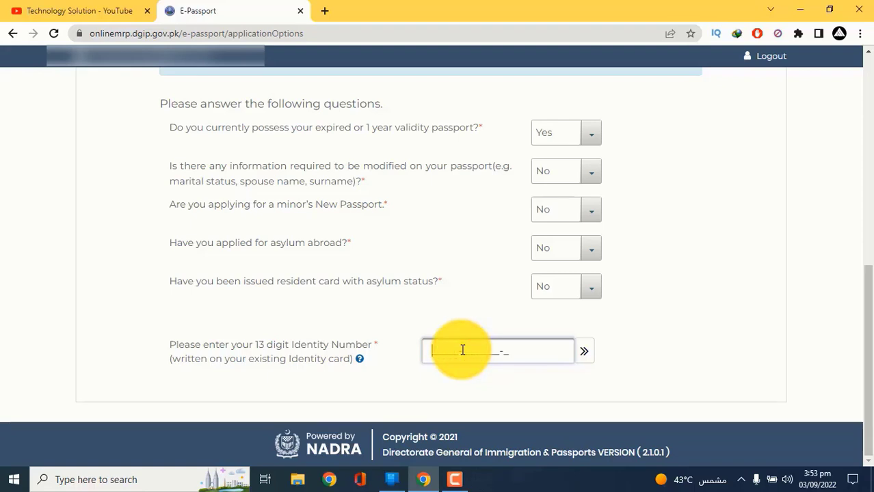
pyautogui.hotkey('ctrl', 'v')
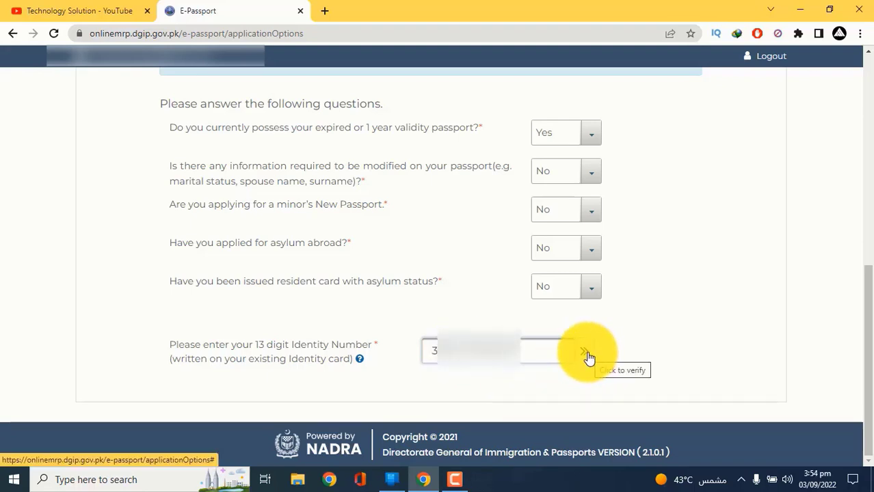
pyautogui.click(586, 354)
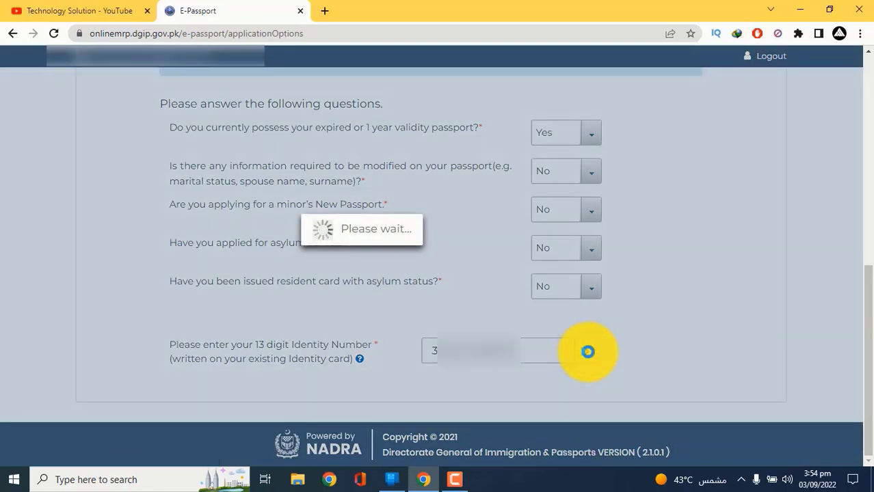
# - Enter the passport expiry date 2022-10-01 and start the renewal application
pyautogui.scroll(-2, 348, 302)
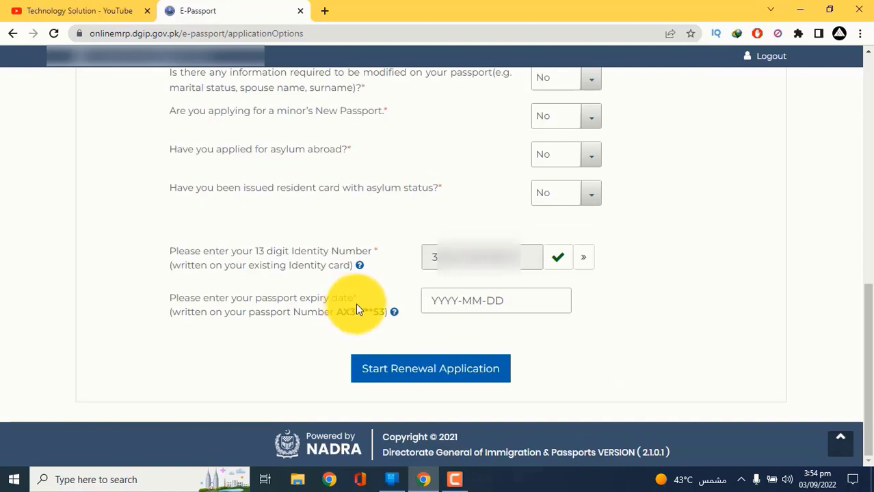
pyautogui.click(433, 302)
pyautogui.write('2022-10-01')
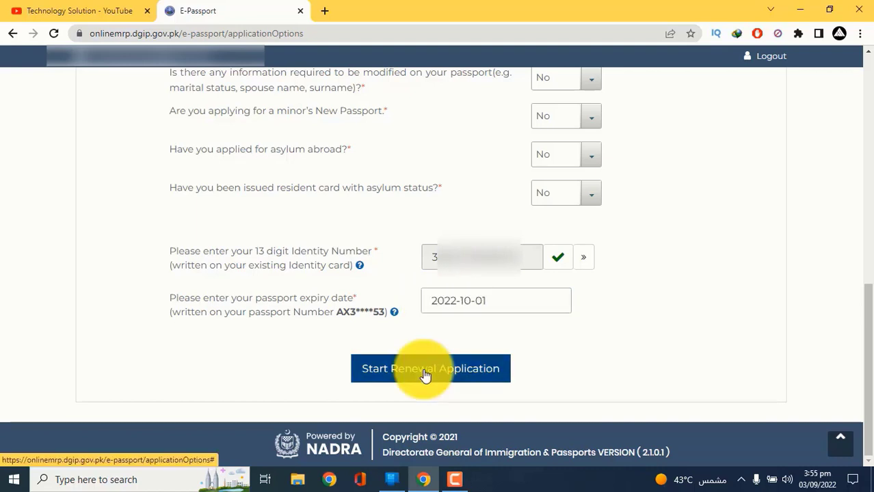
pyautogui.click(425, 375)
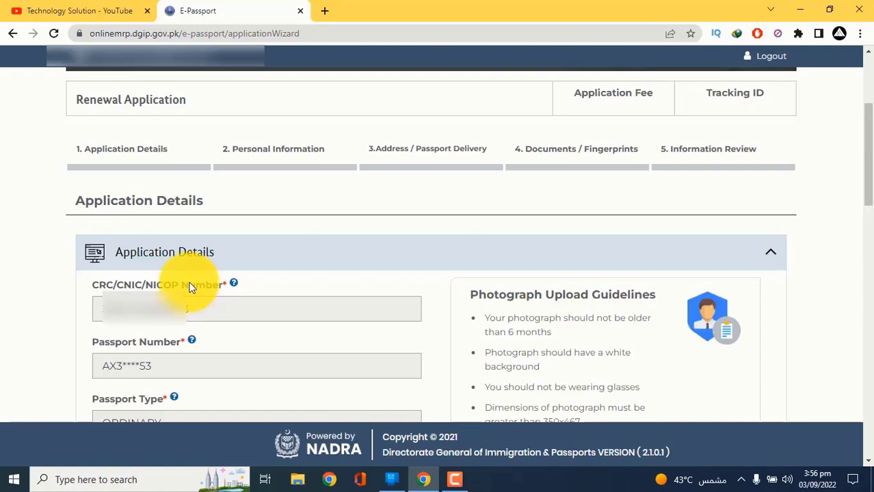
# - Set the application processing priority to Normal in the application details
pyautogui.scroll(-3, 195, 288)
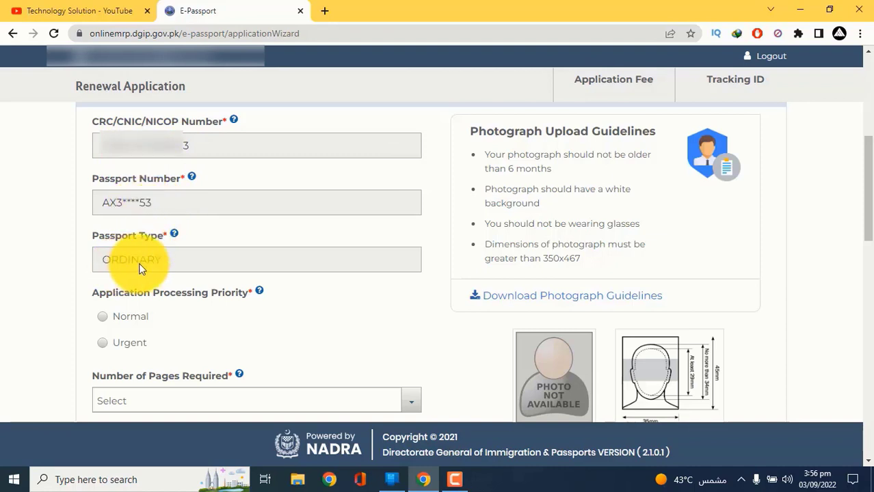
pyautogui.scroll(-2, 136, 261)
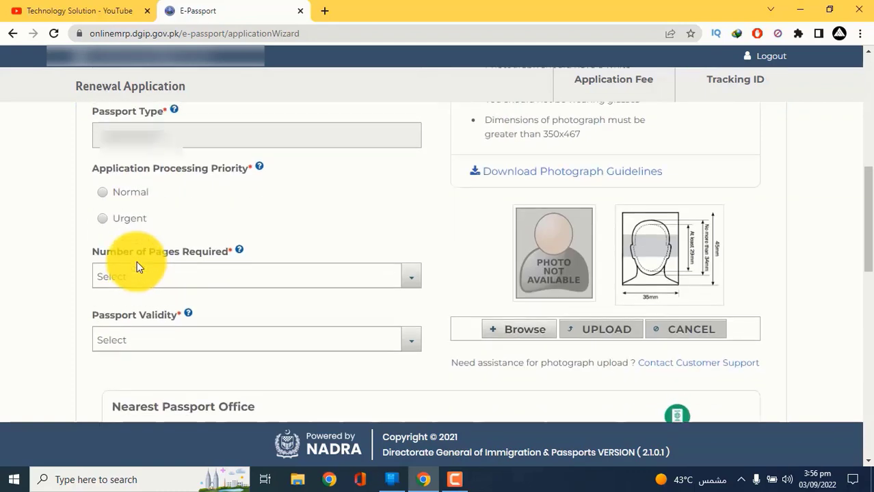
pyautogui.click(104, 189)
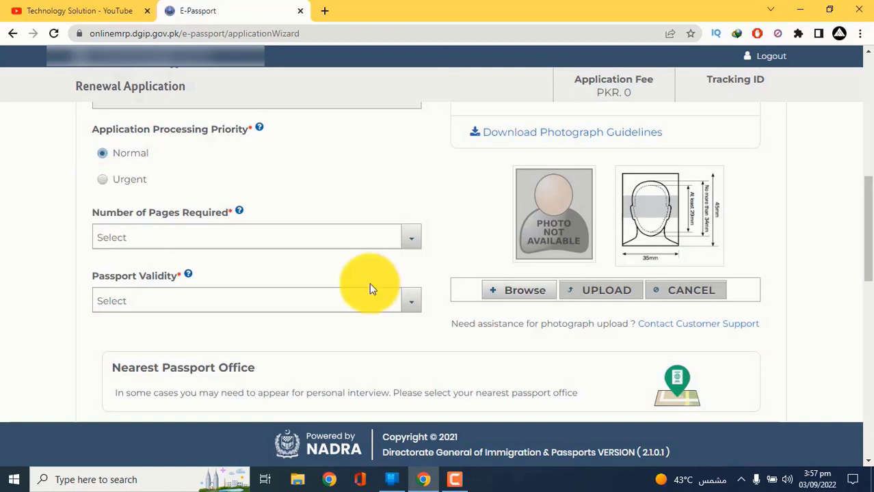
# - Set the number of pages required to 36 Page Booklet and the passport validity to 5 Years
pyautogui.click(409, 244)
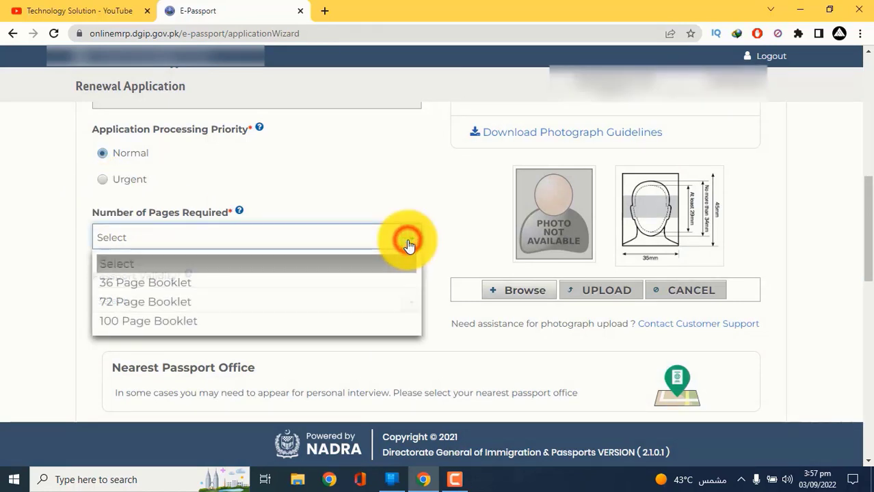
pyautogui.click(181, 282)
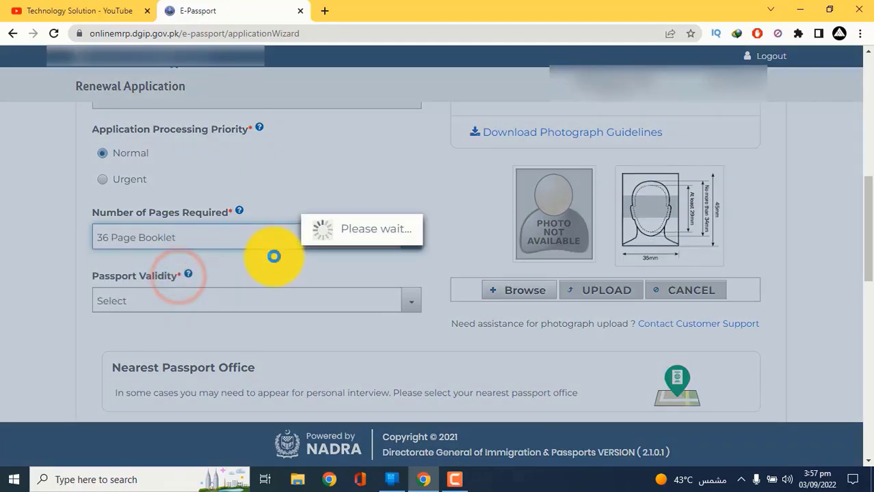
pyautogui.scroll(-2, 274, 257)
pyautogui.click(403, 196)
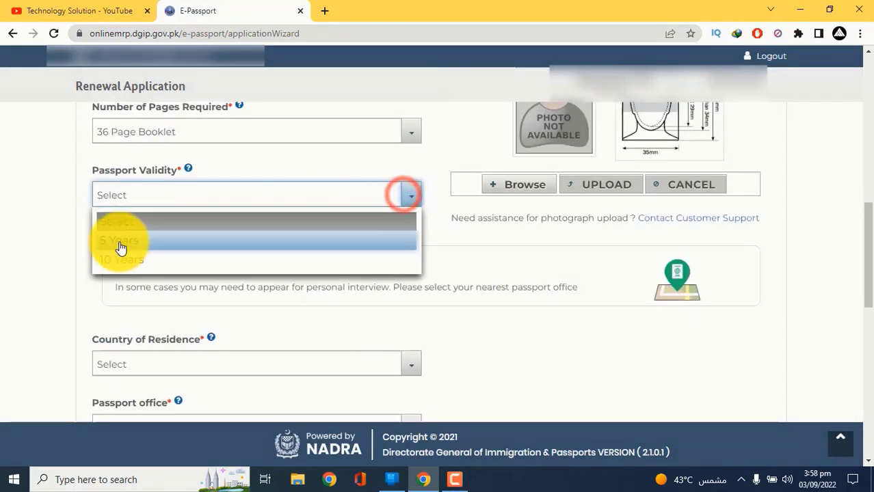
pyautogui.click(120, 243)
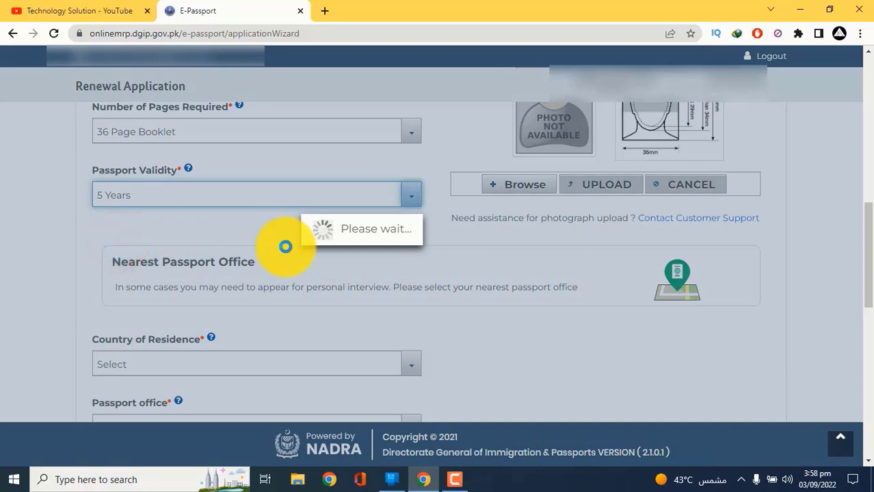
# - Set the country of residence to Saudi Arabia and the nearest passport office to Riyadh
pyautogui.scroll(-4, 285, 246)
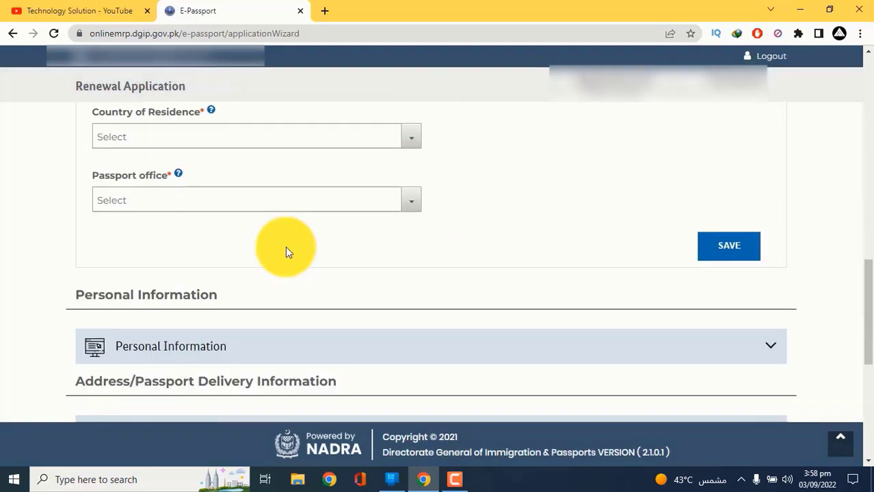
pyautogui.scroll(2, 286, 252)
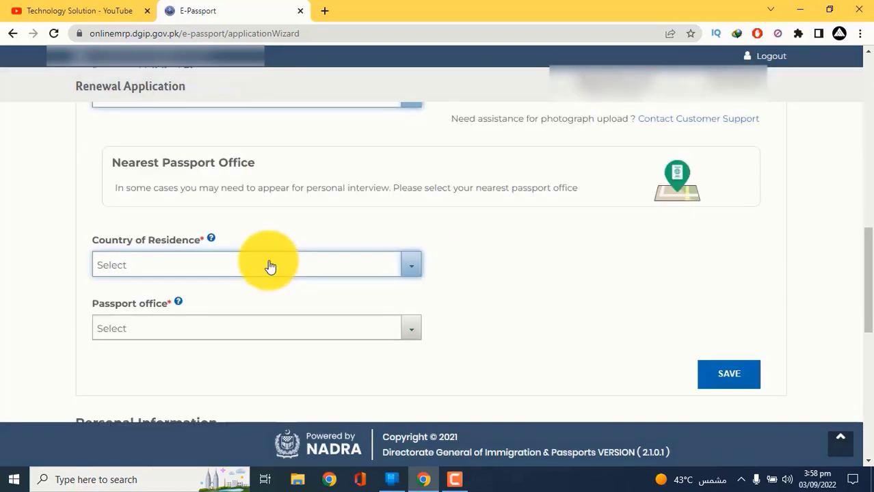
pyautogui.click(270, 266)
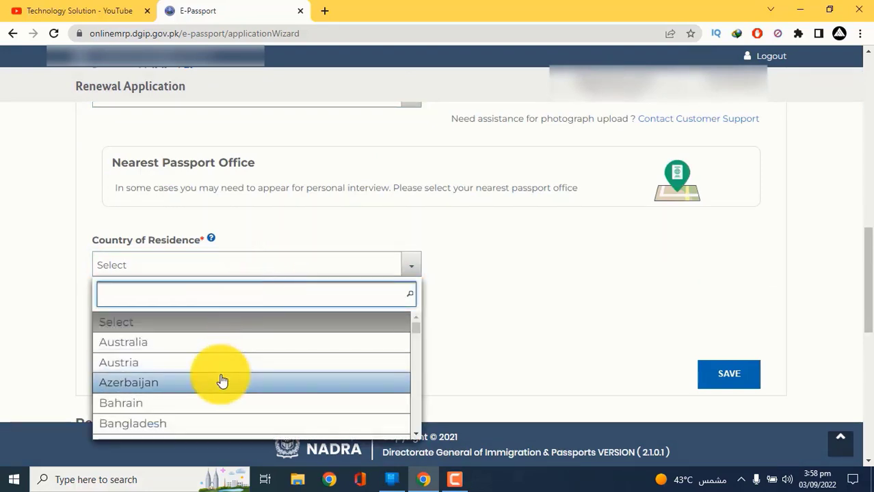
pyautogui.write('s')
pyautogui.scroll(-3, 160, 409)
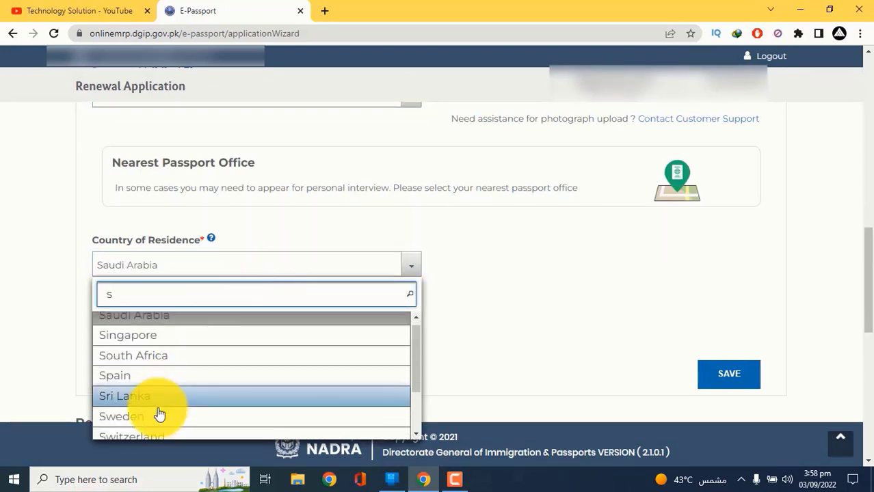
pyautogui.click(387, 264)
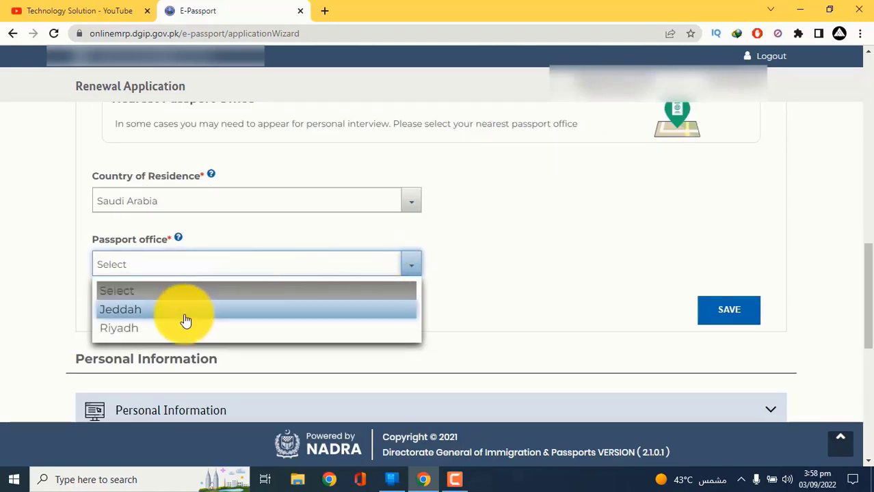
pyautogui.click(153, 331)
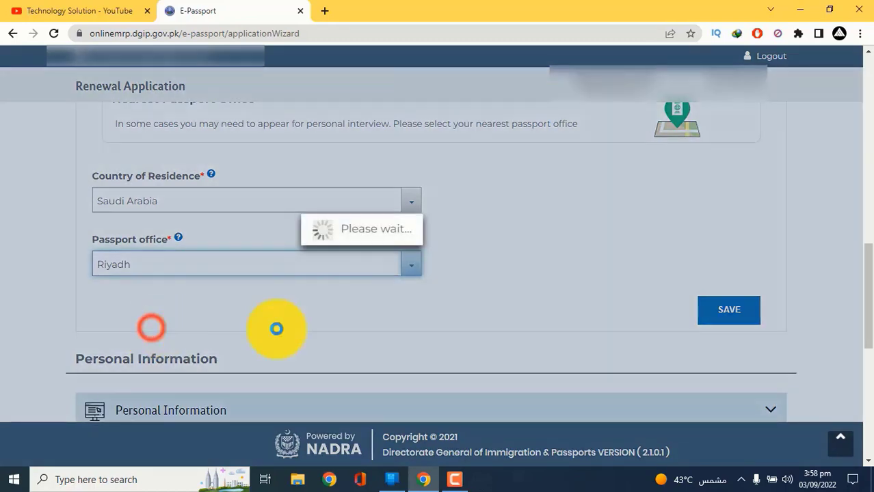
# - Upload the applicant's photograph from the computer and save the application details with the nearest passport office
pyautogui.scroll(-2, 418, 335)
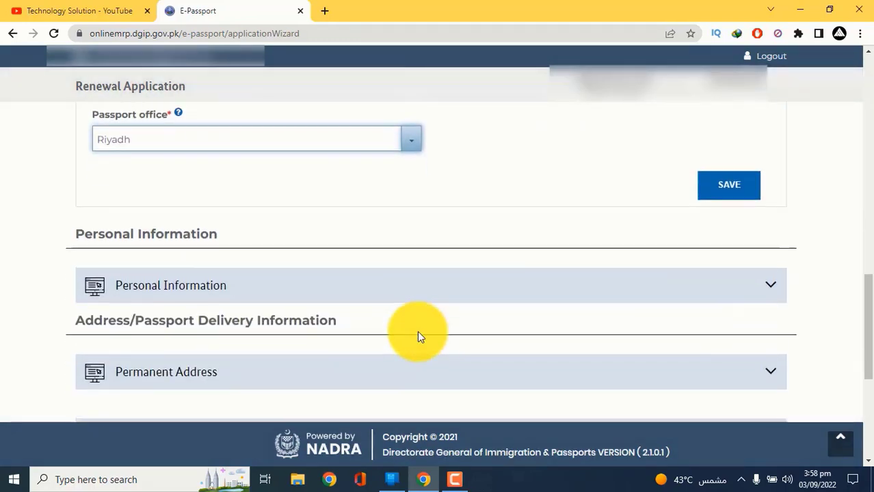
pyautogui.scroll(5, 546, 295)
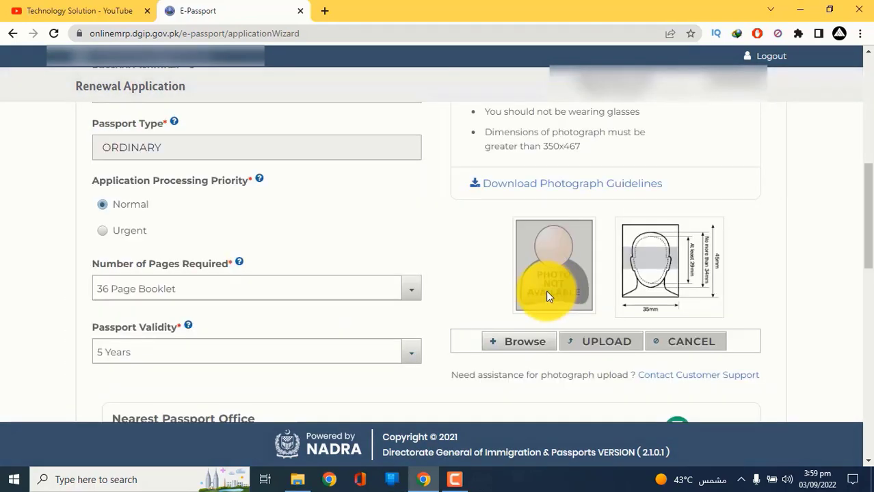
pyautogui.click(522, 340)
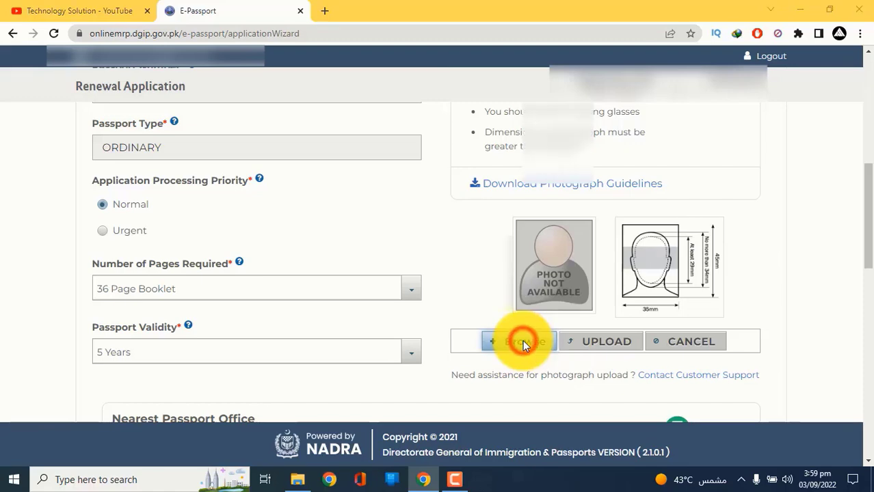
pyautogui.scroll(-1, 552, 251)
pyautogui.doubleClick(520, 221)
pyautogui.scroll(-2, 601, 264)
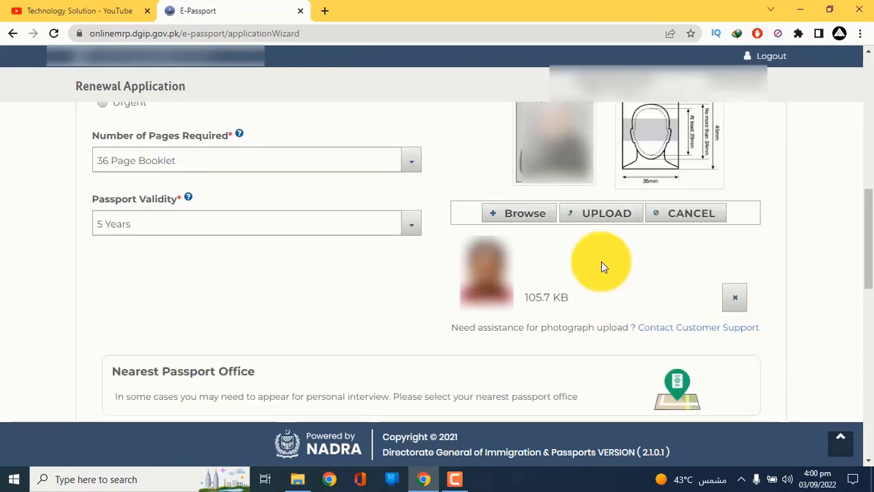
pyautogui.click(602, 220)
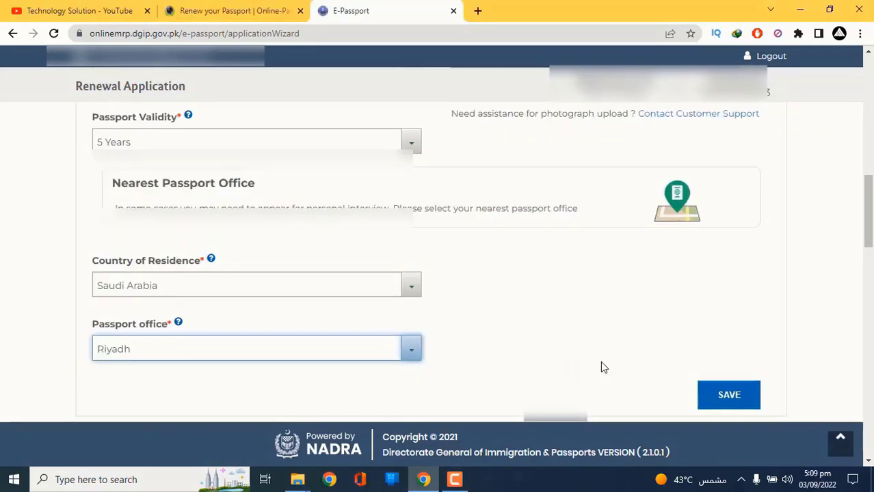
pyautogui.click(713, 398)
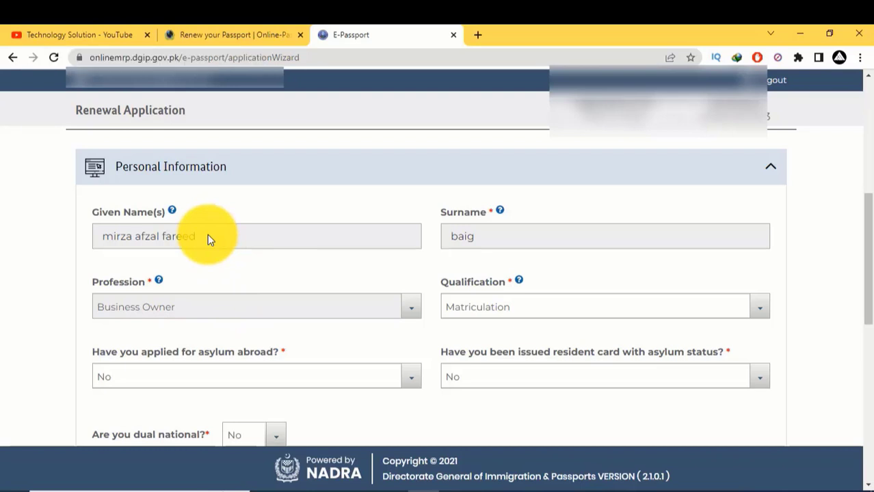
# - Save the personal information with qualification Matriculation and No for asylum applied, asylum resident card and dual nationality
pyautogui.click(592, 313)
pyautogui.click(592, 313)
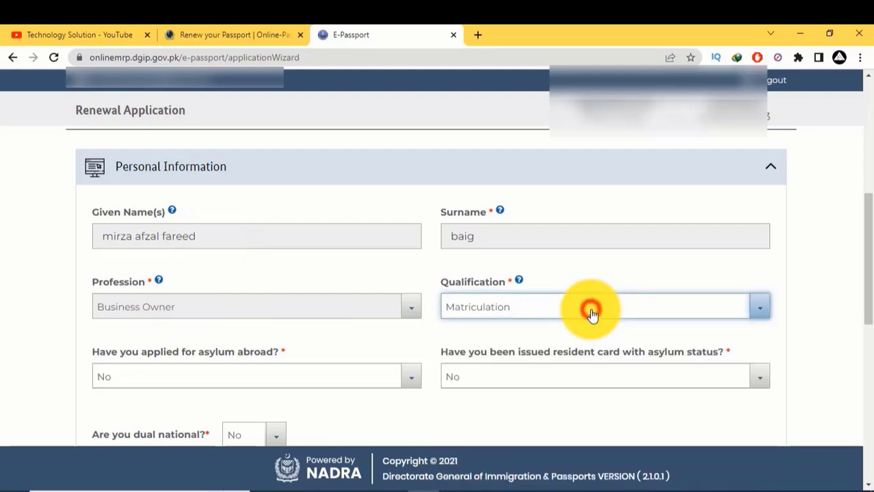
pyautogui.click(625, 314)
pyautogui.scroll(-2, 511, 429)
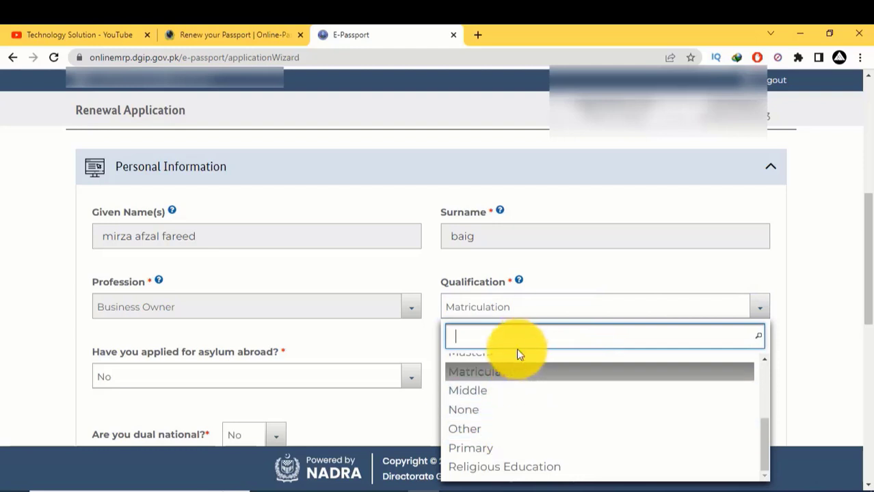
pyautogui.click(302, 381)
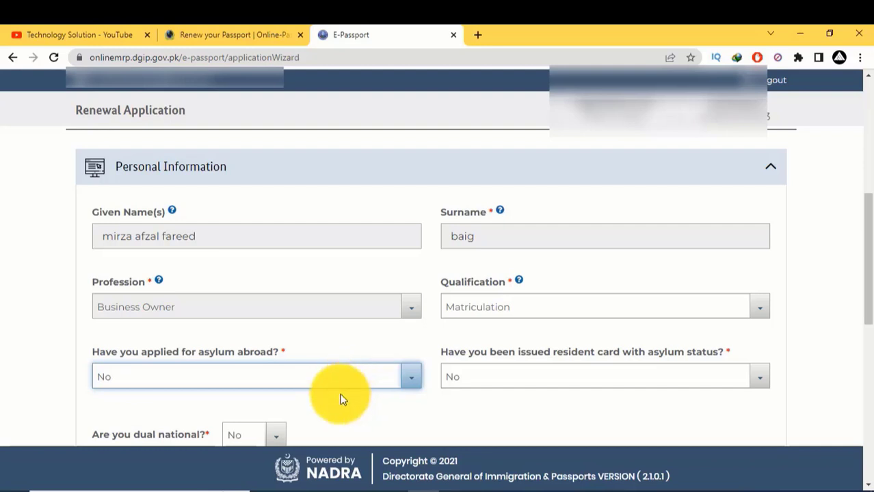
pyautogui.scroll(-2, 282, 316)
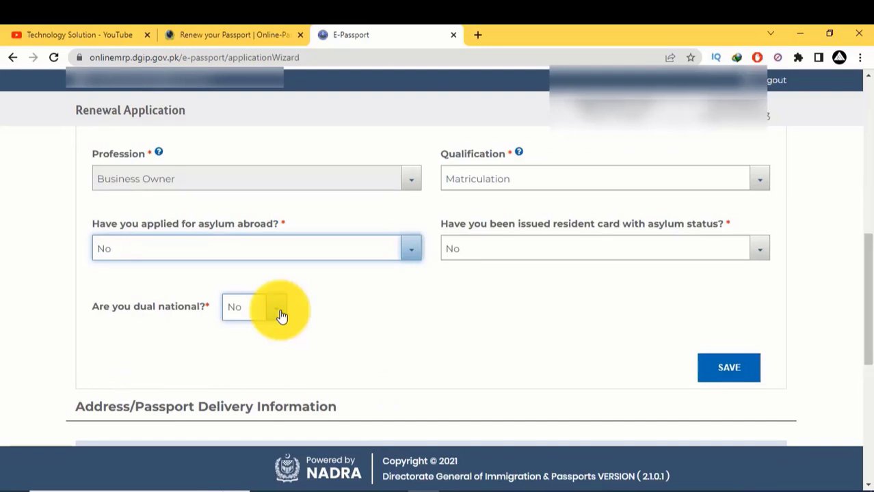
pyautogui.click(728, 369)
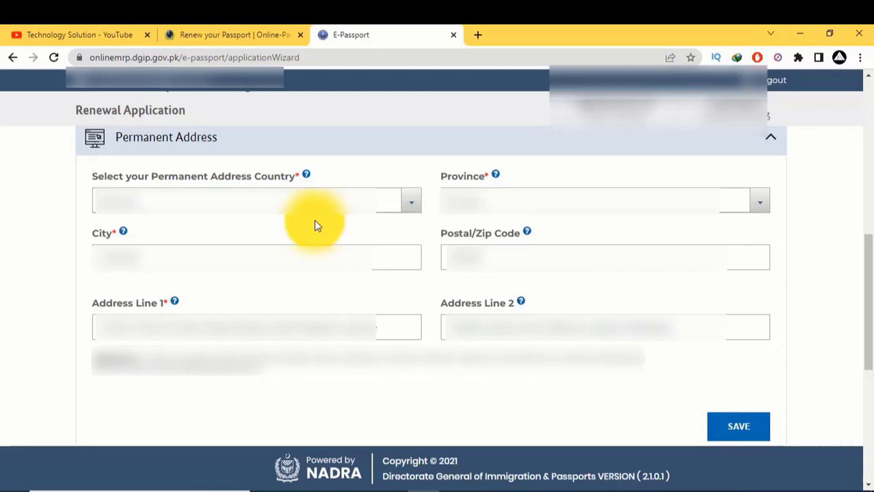
# - Save the permanent address section and the present address section with its contact information
pyautogui.click(195, 198)
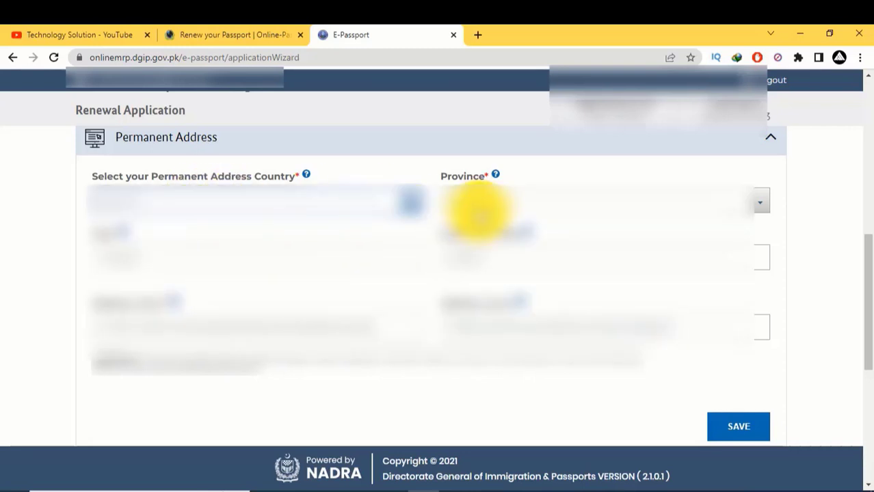
pyautogui.click(476, 205)
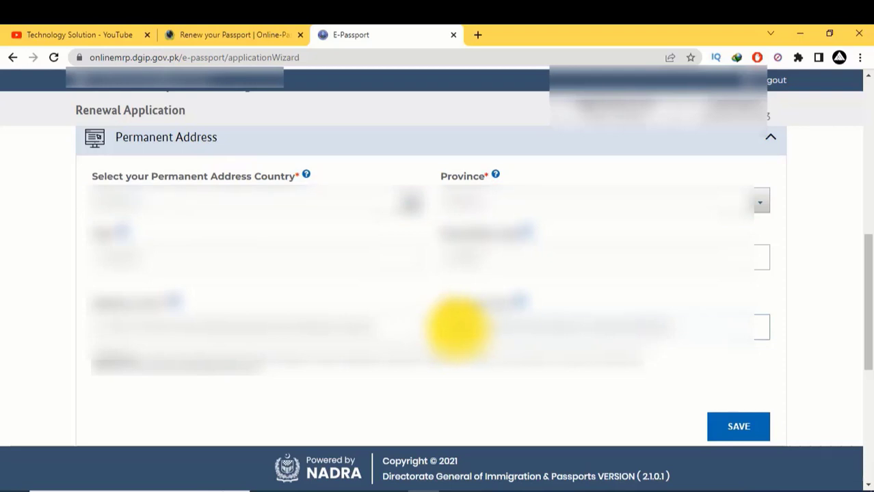
pyautogui.click(736, 424)
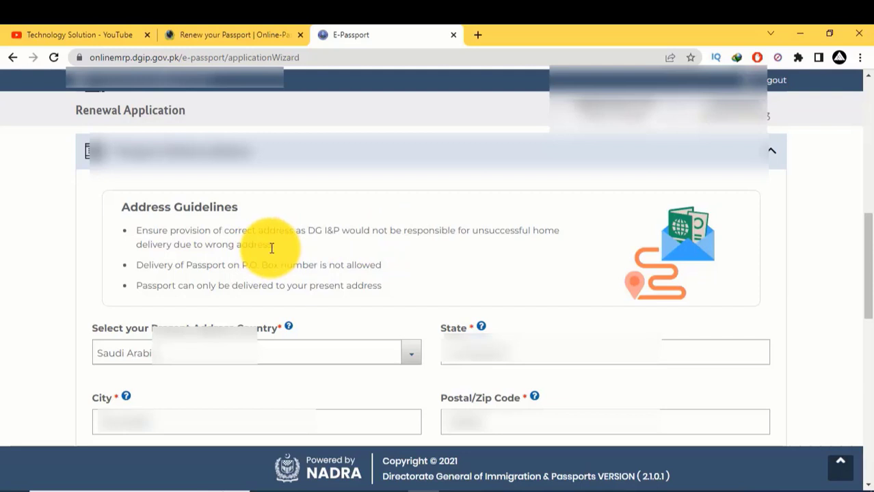
pyautogui.scroll(-5, 263, 235)
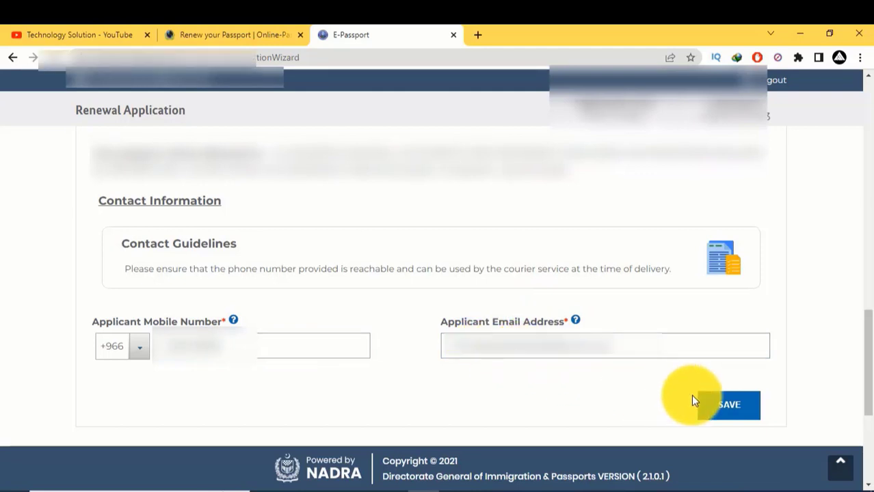
pyautogui.click(719, 408)
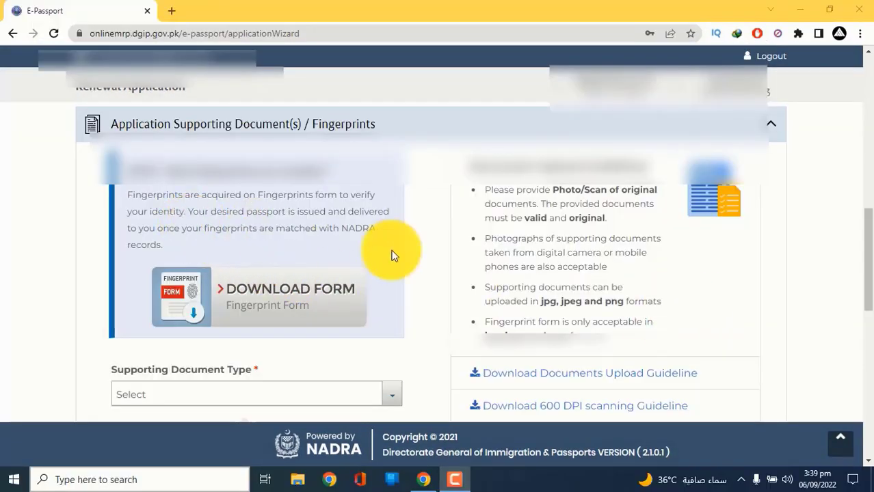
# - Download the fingerprint form and return to the renewal application
pyautogui.click(258, 296)
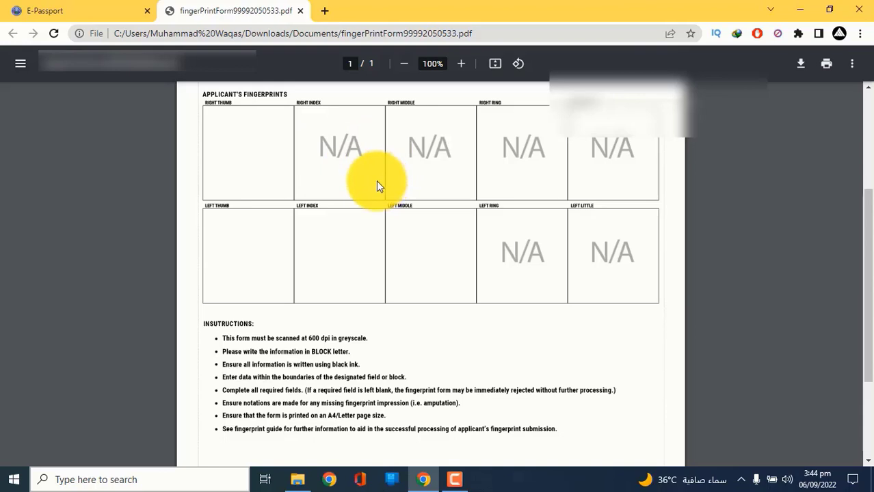
pyautogui.click(95, 15)
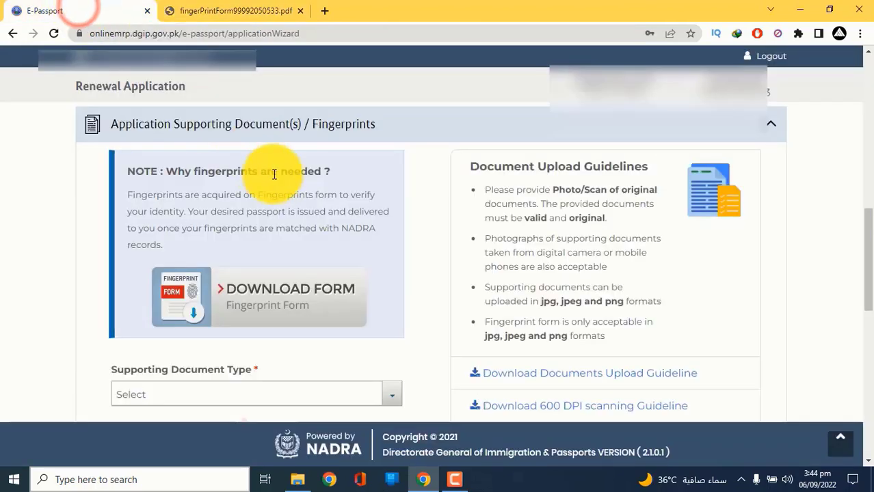
# - Set the supporting document type to Fingerprints and upload the Fingerprints file from the Desktop Documents folder
pyautogui.scroll(-3, 193, 258)
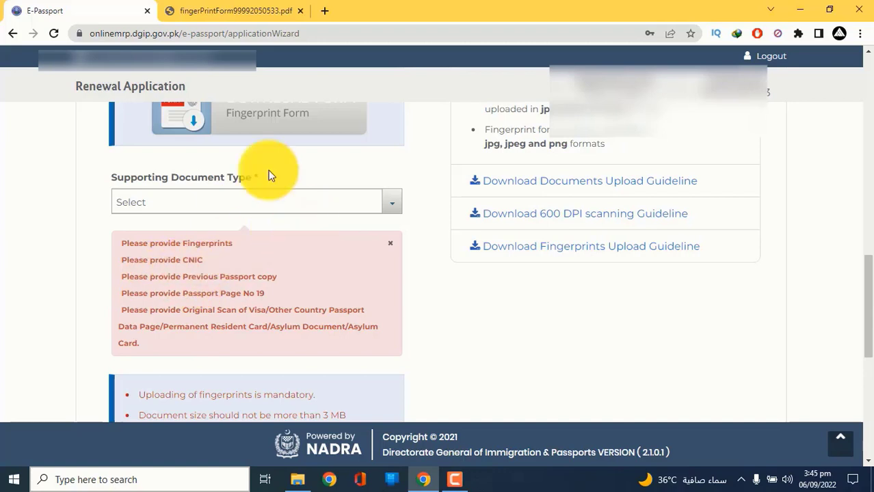
pyautogui.click(387, 201)
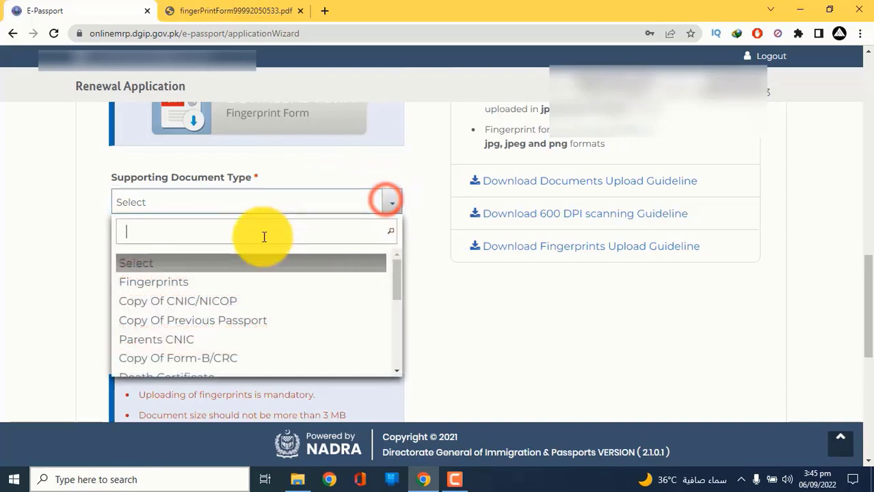
pyautogui.click(175, 286)
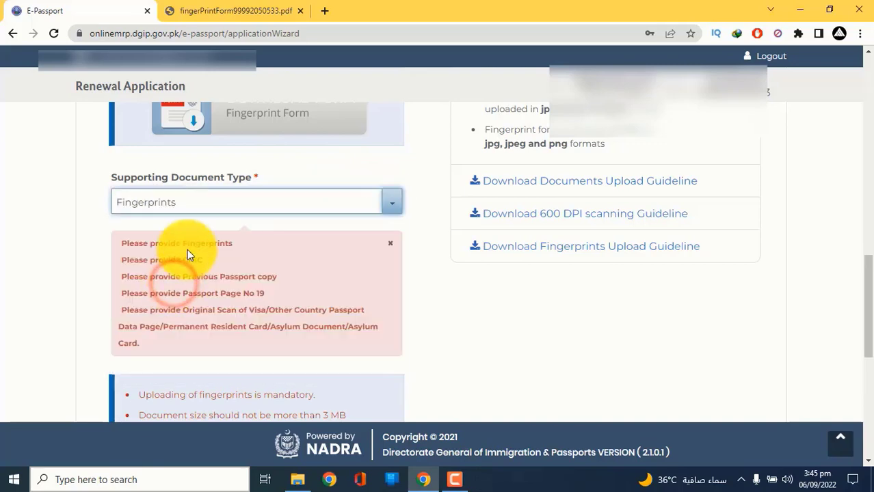
pyautogui.scroll(-3, 195, 252)
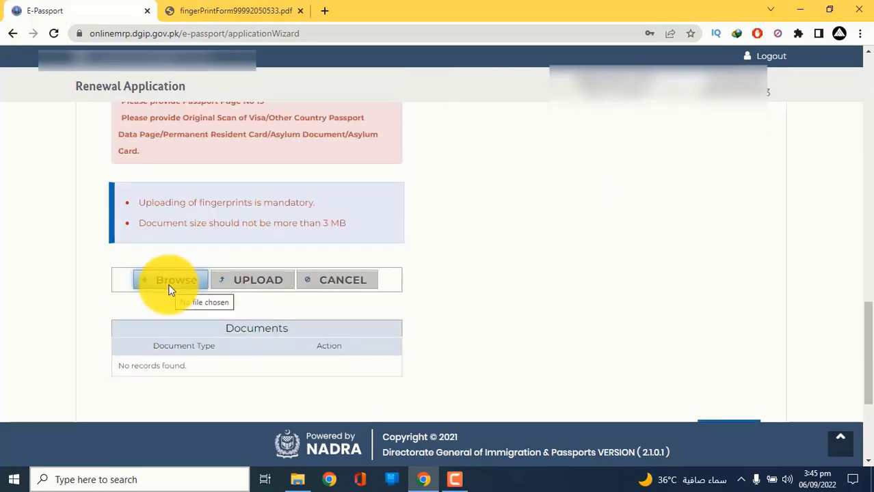
pyautogui.click(169, 282)
pyautogui.click(518, 208)
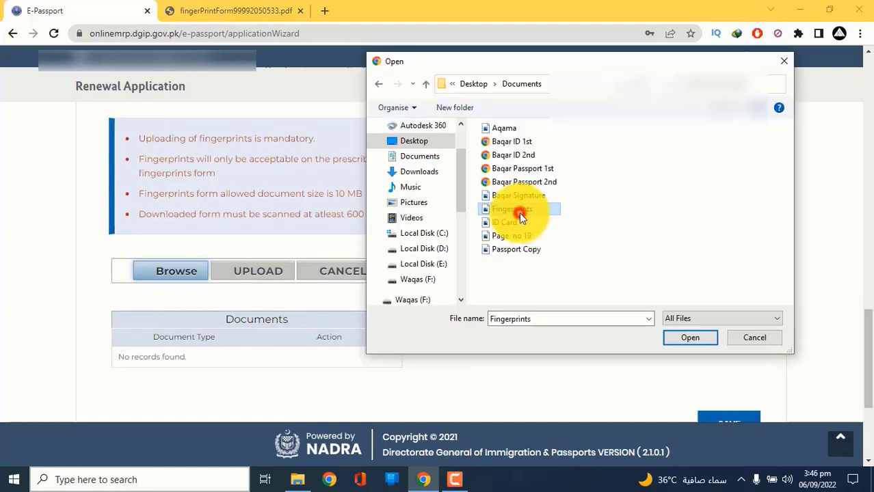
pyautogui.click(670, 337)
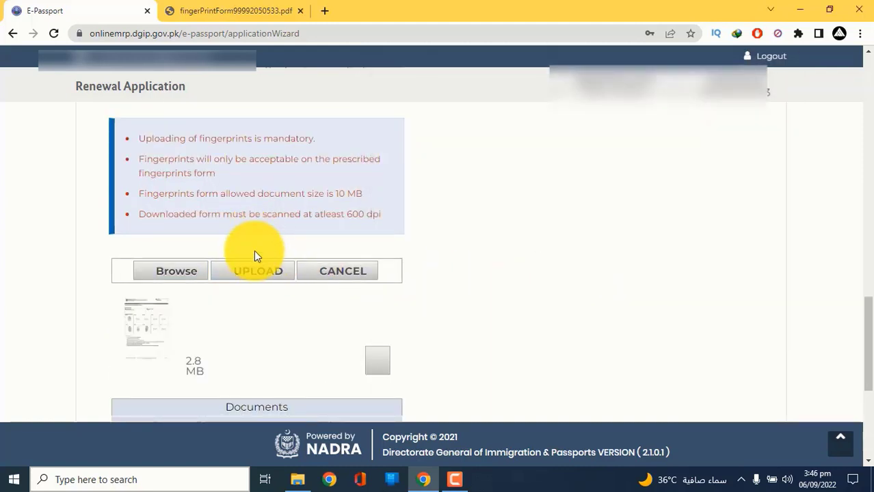
pyautogui.click(258, 276)
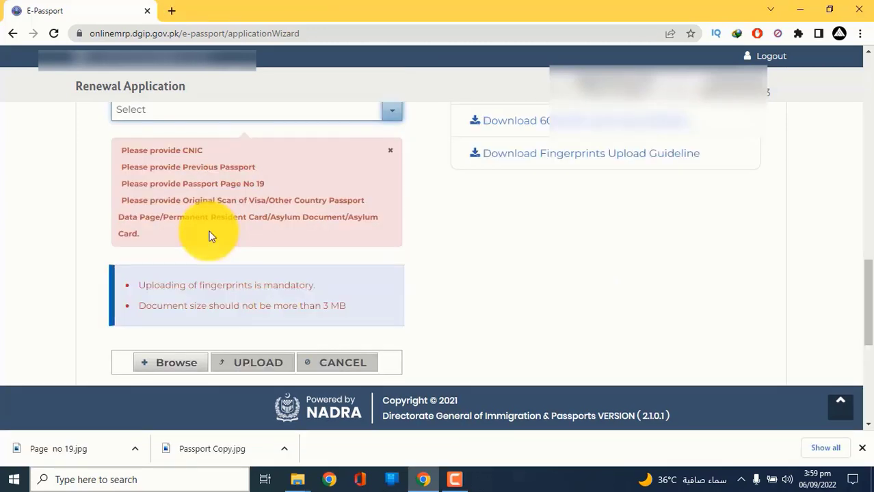
pyautogui.scroll(2, 211, 237)
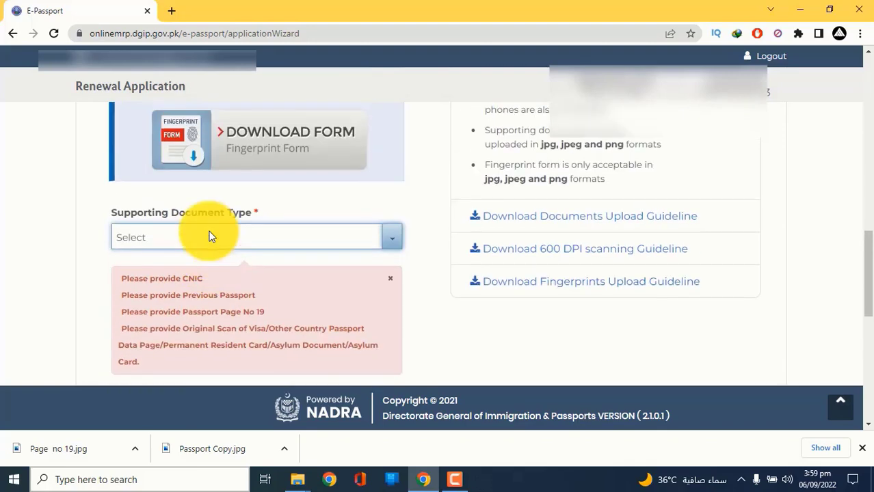
pyautogui.scroll(-2, 210, 236)
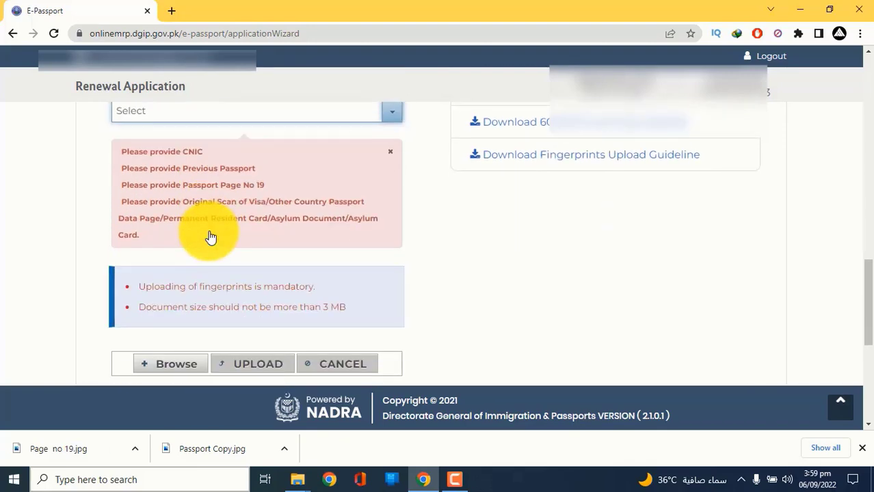